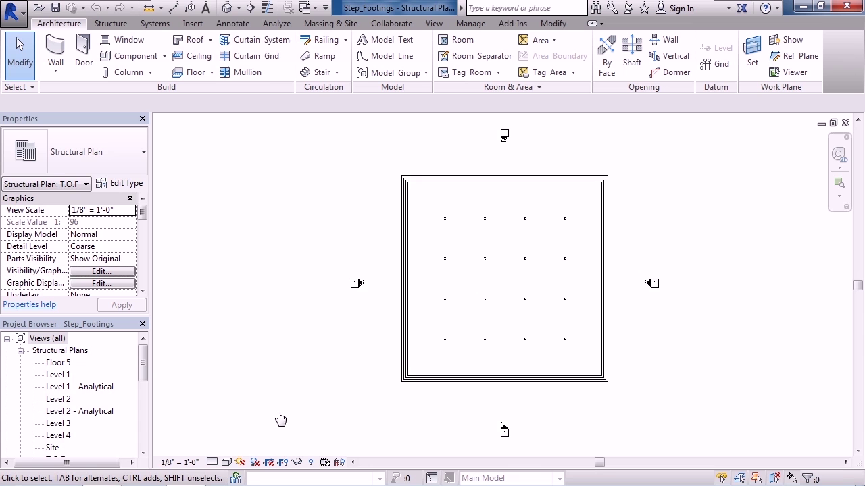
- Switch the Step_Footings model to its {3D} view
{"action": "left_click", "coordinate": [227, 7]}
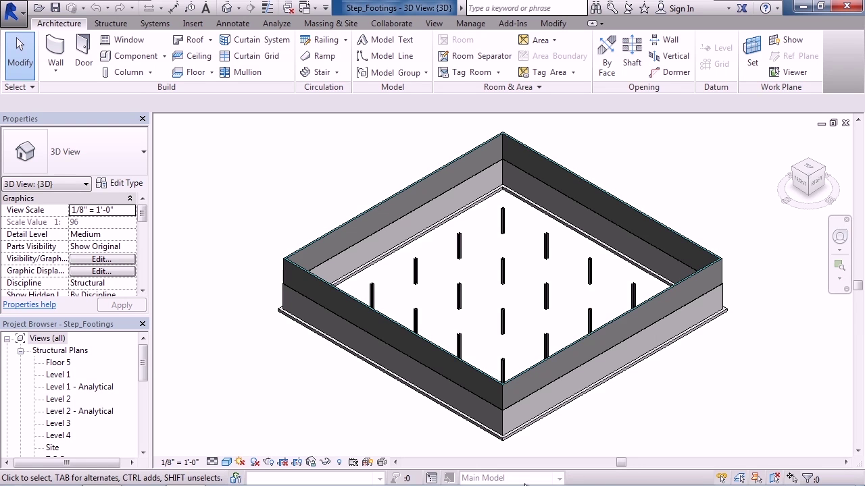
- Open the East elevation and select the 12" concrete foundation wall between T.O.F. and Level 1
{"action": "left_click_drag", "start_coordinate": [143, 374], "coordinate": [146, 420]}
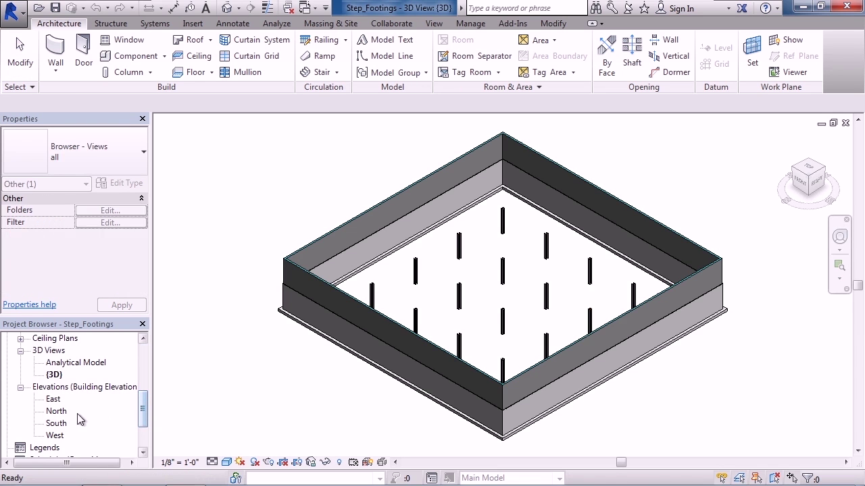
{"action": "double_click", "coordinate": [53, 401]}
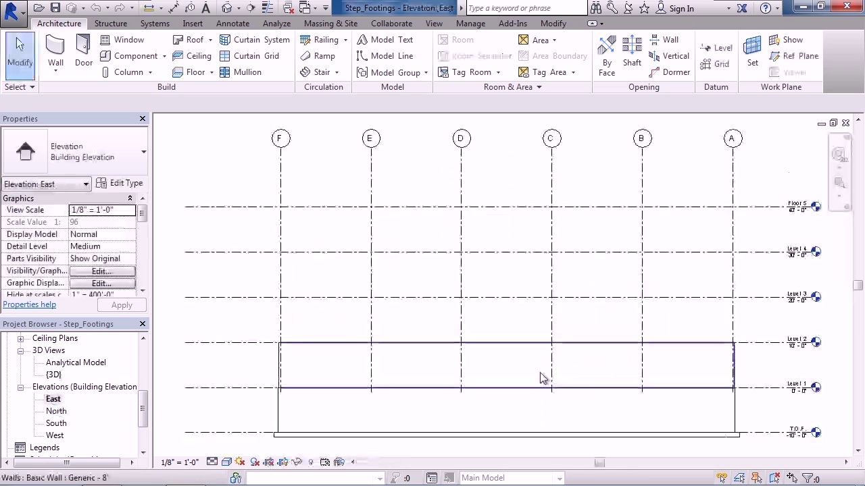
{"action": "middle_click_drag", "start_coordinate": [541, 376], "coordinate": [530, 277]}
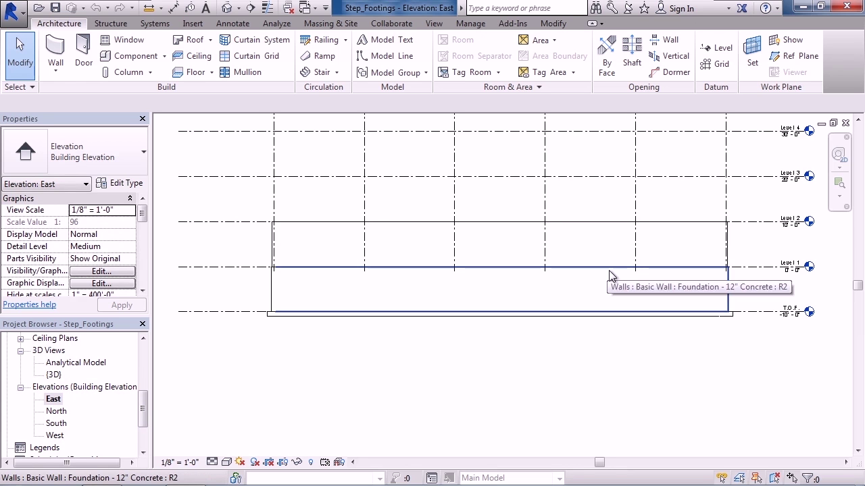
{"action": "left_click", "coordinate": [631, 391]}
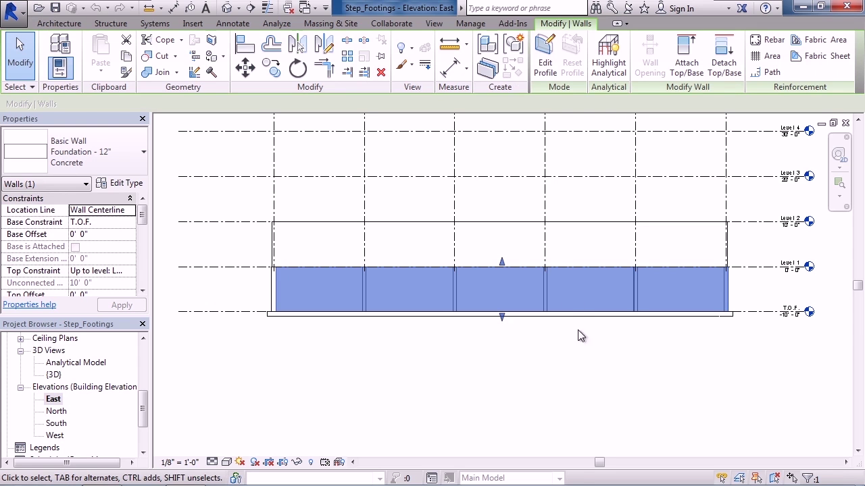
- Start Edit Profile on the selected east foundation wall
{"action": "left_click", "coordinate": [545, 66]}
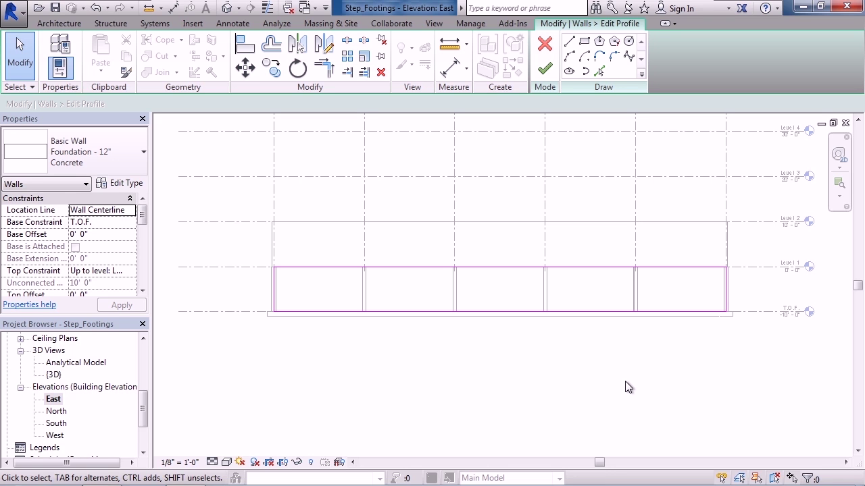
- Sketch a line stepping down-left from the wall's bottom edge with 2'-0" drops and 6'-0" treads
{"action": "left_click", "coordinate": [572, 42]}
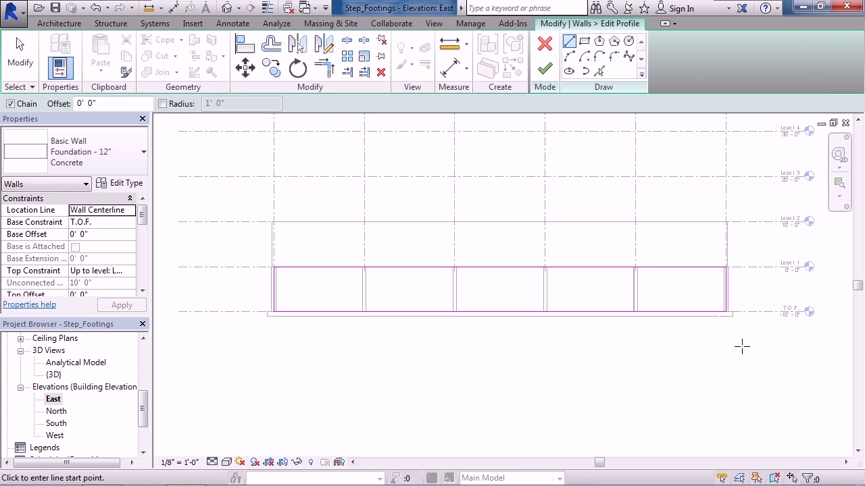
{"action": "scroll", "coordinate": [742, 347], "scroll_direction": "up", "scroll_amount": 4}
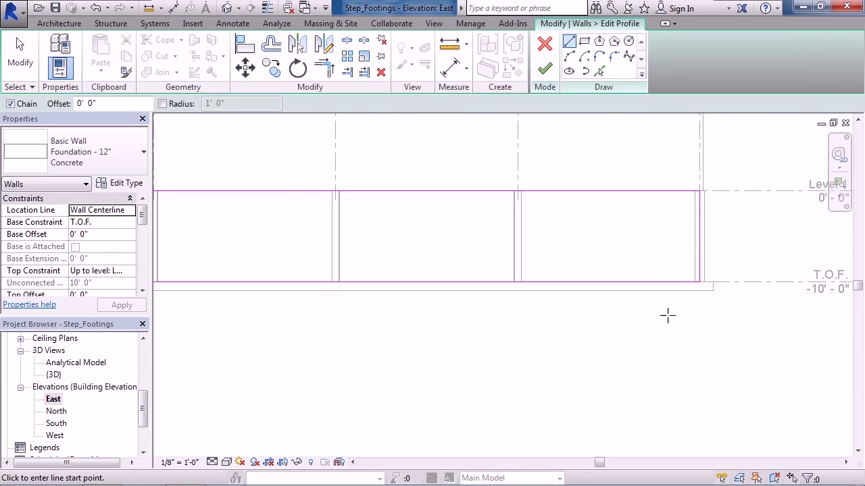
{"action": "left_click", "coordinate": [633, 288]}
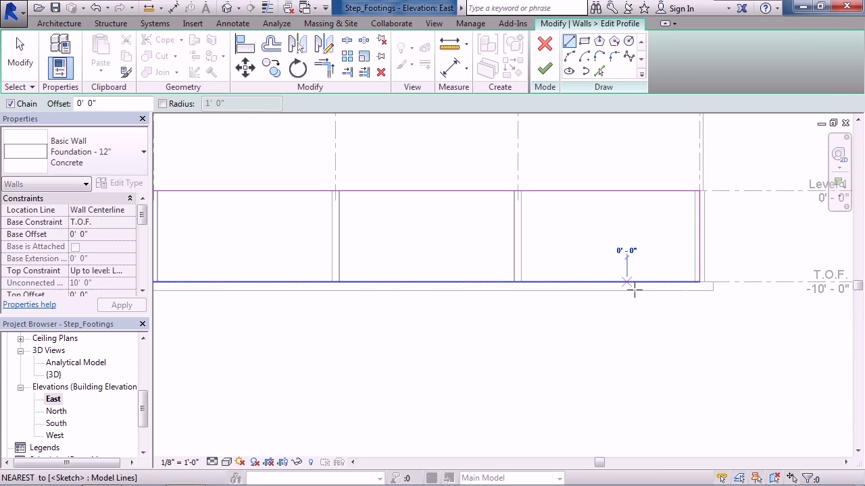
{"action": "left_click", "coordinate": [634, 289]}
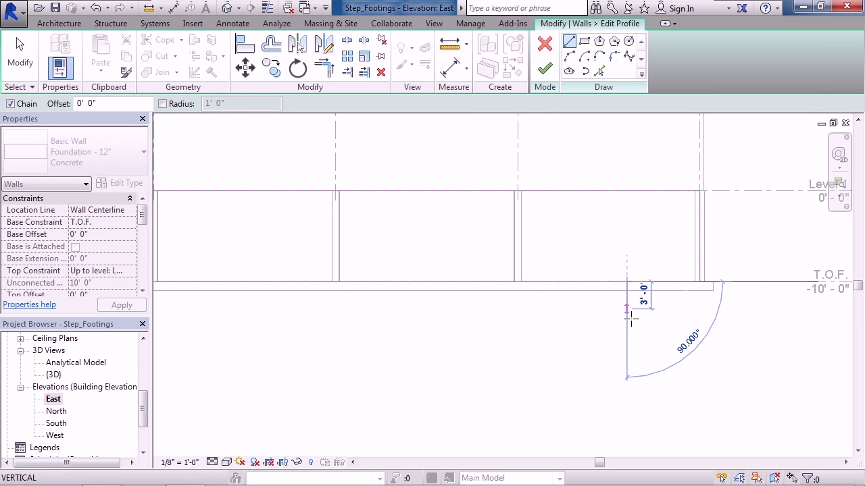
{"action": "type", "text": "2"}
{"action": "key", "text": "Return"}
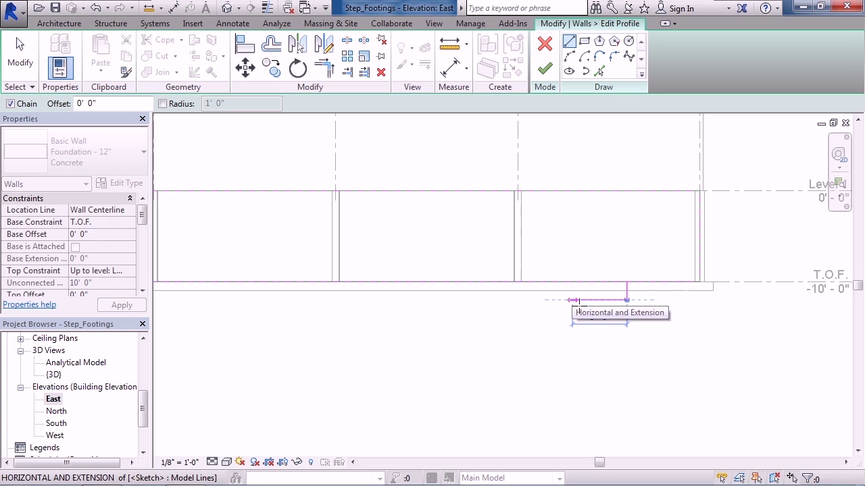
{"action": "left_click", "coordinate": [578, 309]}
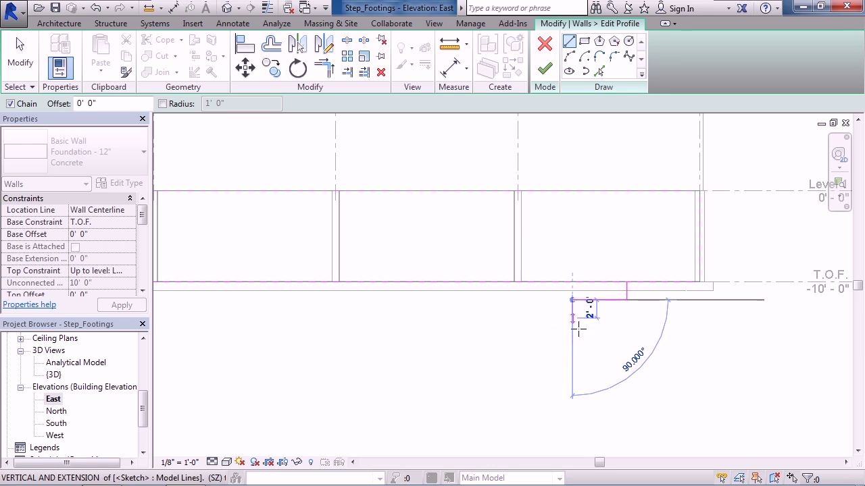
{"action": "left_click", "coordinate": [572, 317]}
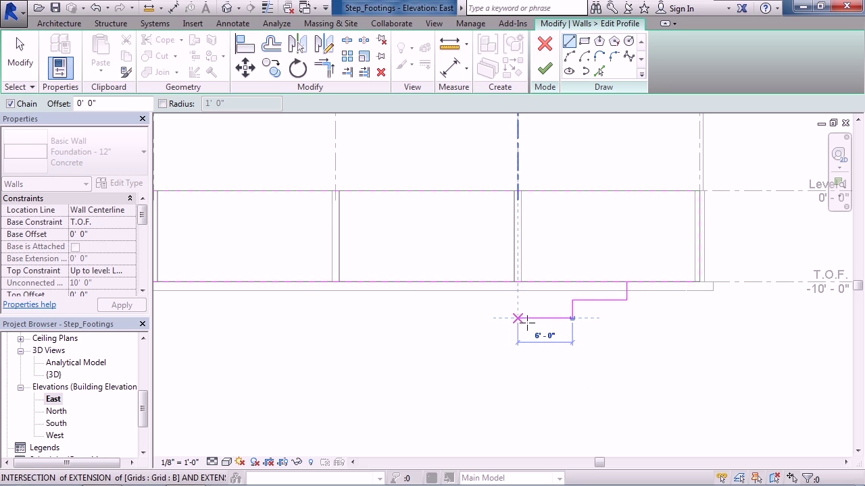
{"action": "left_click", "coordinate": [527, 324]}
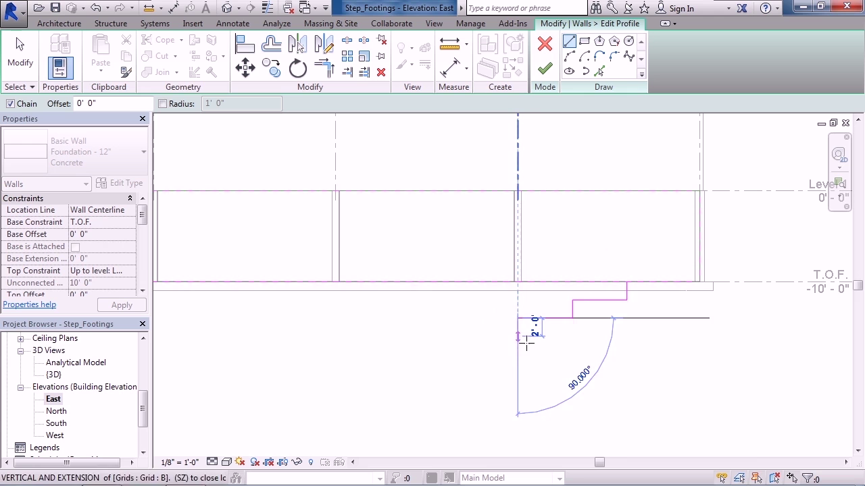
{"action": "left_click", "coordinate": [526, 343]}
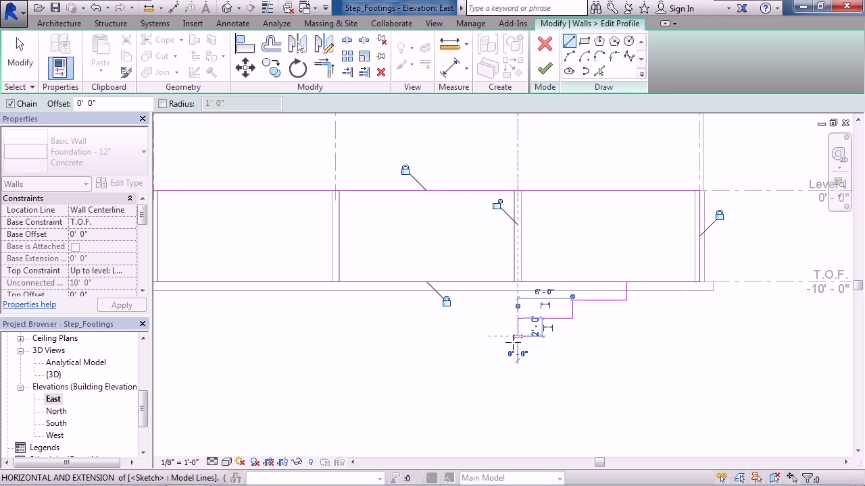
{"action": "left_click", "coordinate": [471, 336]}
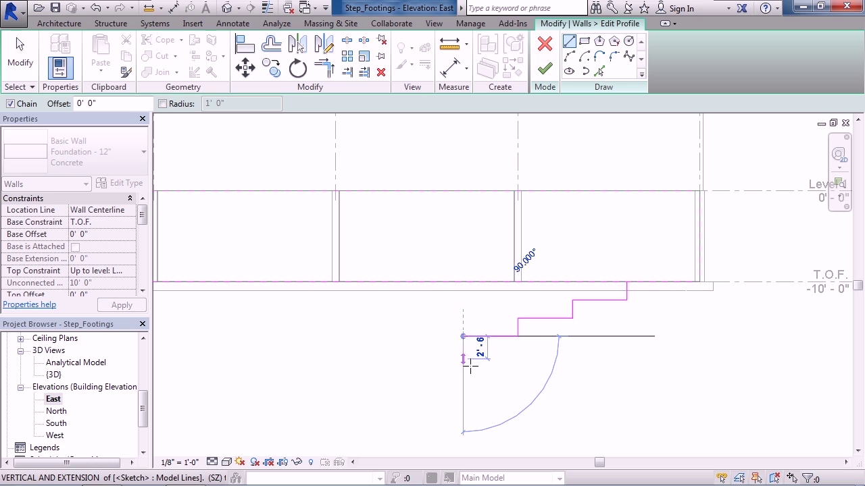
{"action": "left_click", "coordinate": [465, 354]}
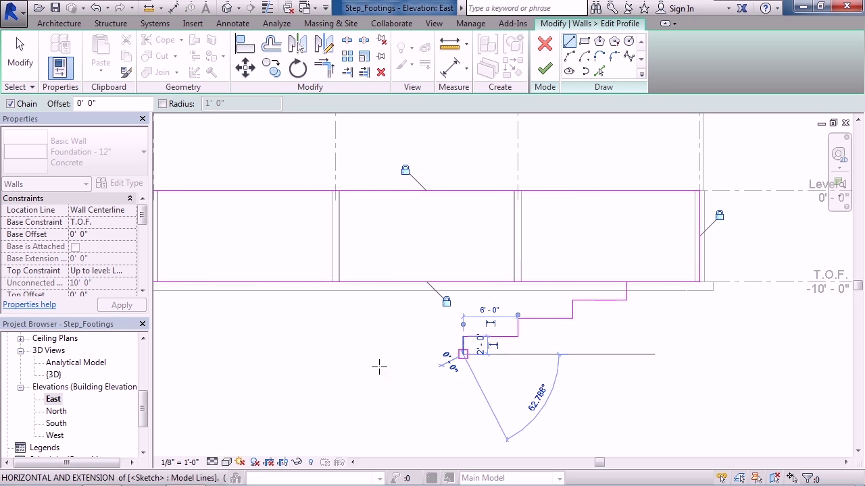
- Draw the 42'-0" bottom tread and a 2'-0" rise at its left end
{"action": "scroll", "coordinate": [346, 363], "scroll_direction": "down", "scroll_amount": 4}
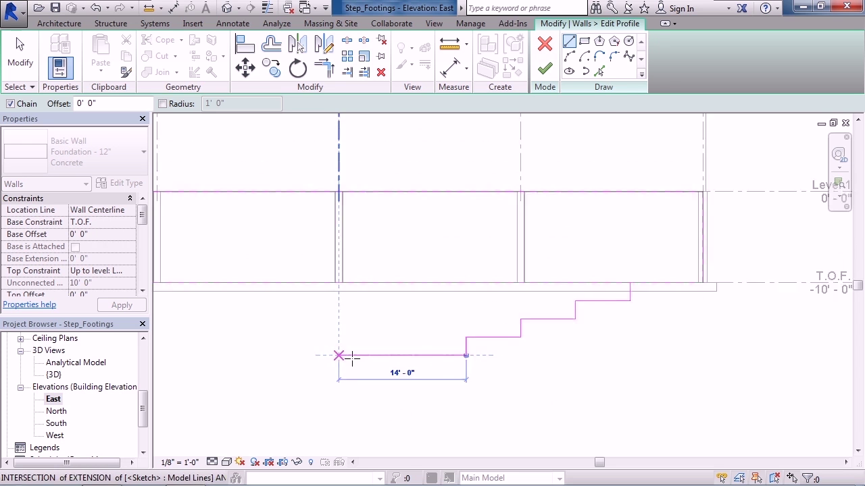
{"action": "scroll", "coordinate": [353, 358], "scroll_direction": "down", "scroll_amount": 1}
{"action": "middle_click_drag", "start_coordinate": [283, 355], "coordinate": [474, 355]}
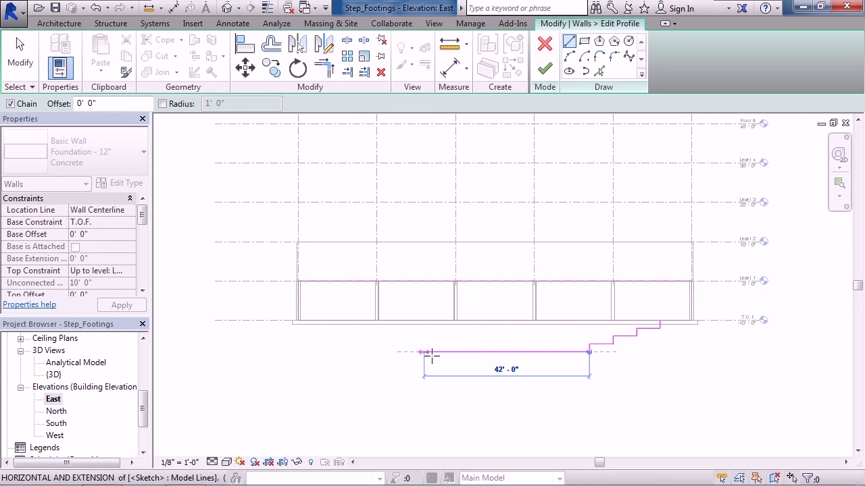
{"action": "left_click", "coordinate": [426, 352]}
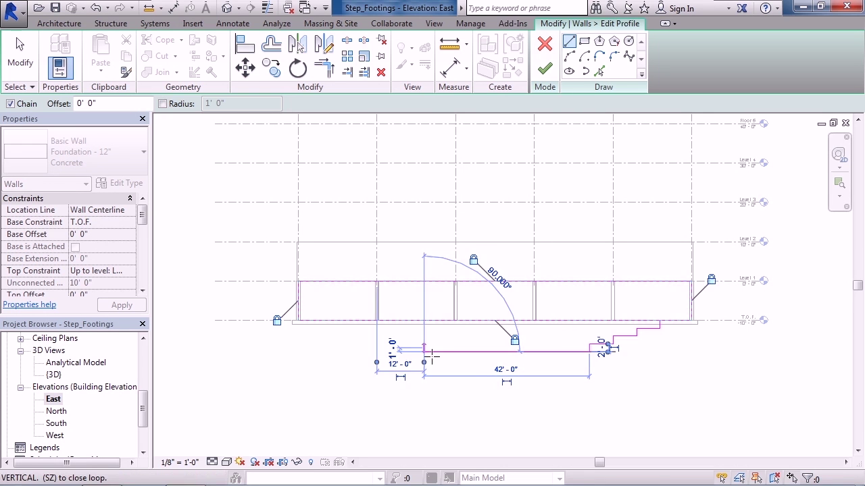
{"action": "scroll", "coordinate": [433, 356], "scroll_direction": "up", "scroll_amount": 4}
{"action": "scroll", "coordinate": [432, 358], "scroll_direction": "up", "scroll_amount": 1}
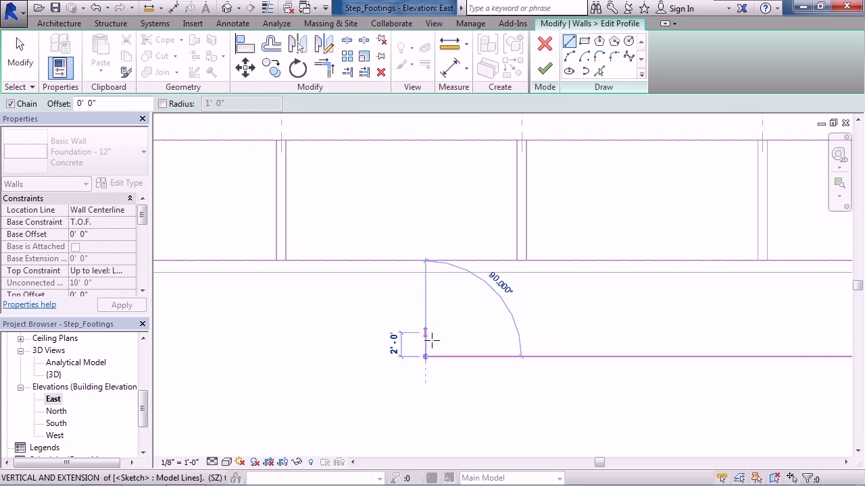
{"action": "left_click", "coordinate": [426, 332]}
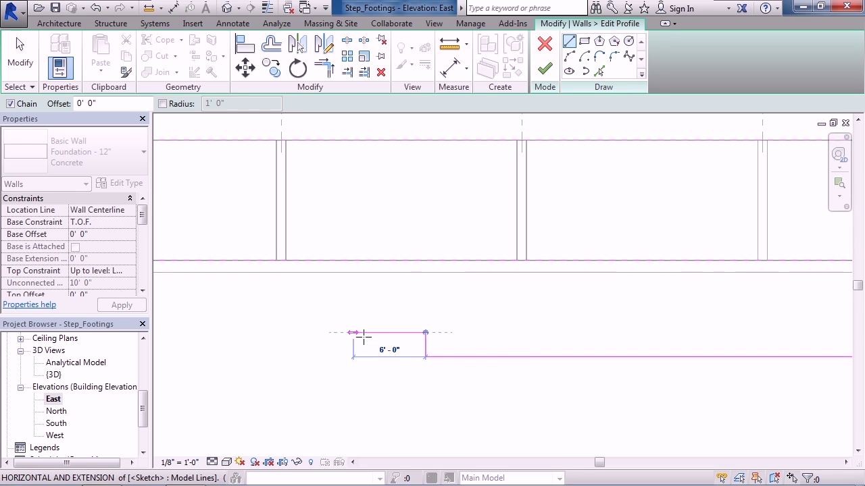
- Step the line back up to the wall with 6'-0" treads and 2'-0" risers
{"action": "left_click", "coordinate": [363, 337]}
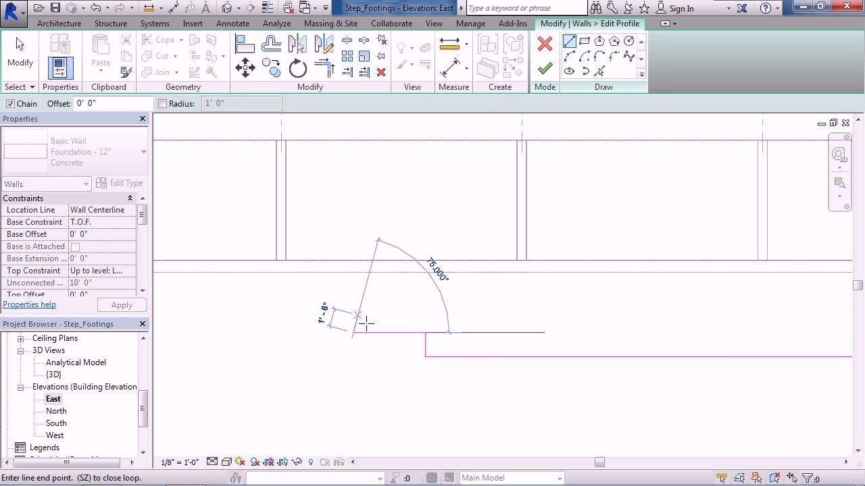
{"action": "left_click", "coordinate": [354, 309]}
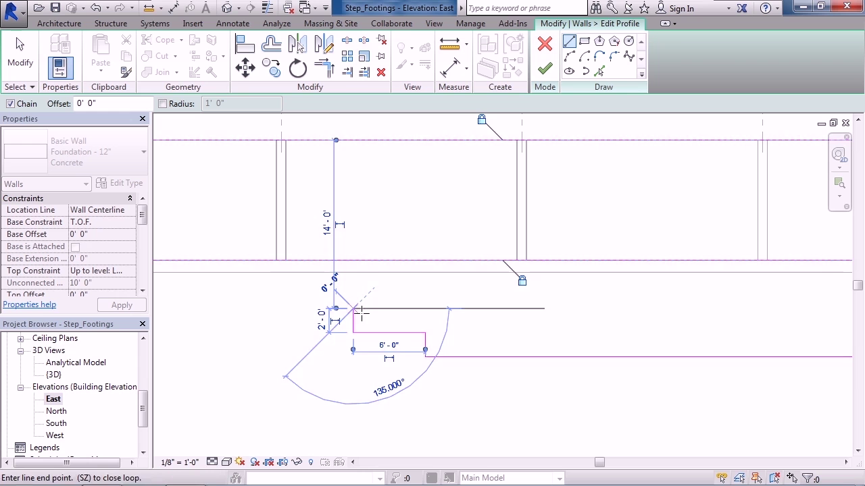
{"action": "left_click", "coordinate": [286, 317]}
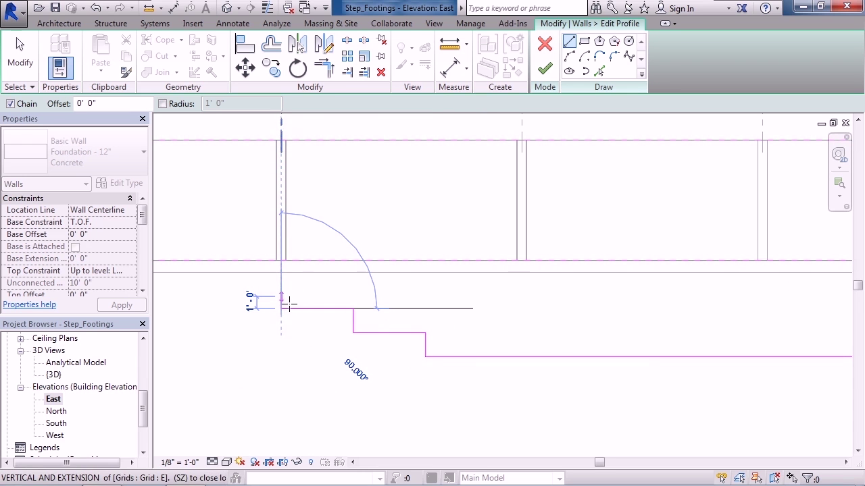
{"action": "left_click", "coordinate": [281, 285]}
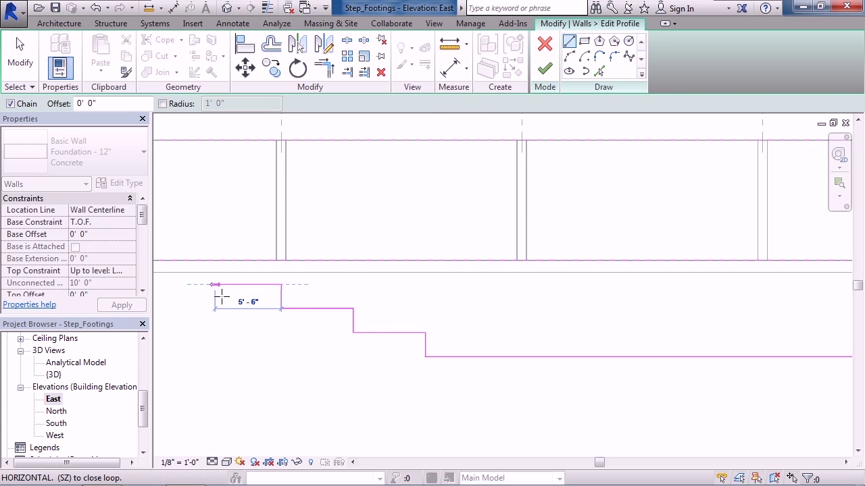
{"action": "left_click", "coordinate": [209, 285]}
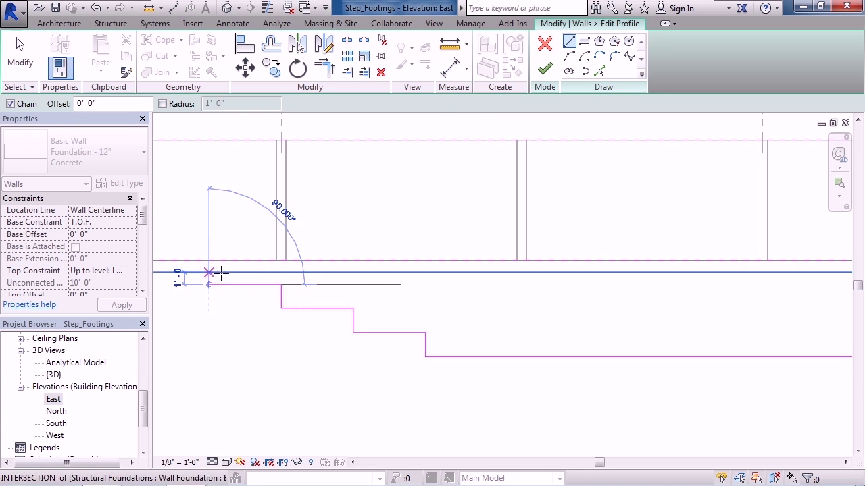
{"action": "left_click", "coordinate": [208, 260]}
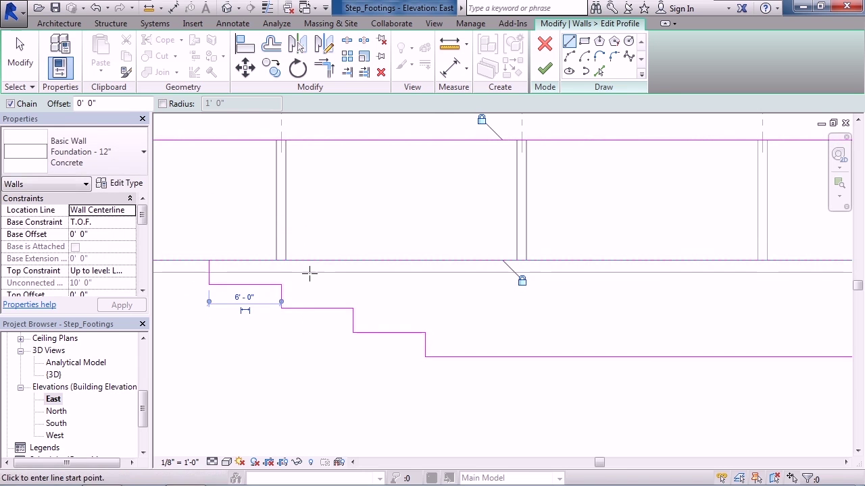
{"action": "scroll", "coordinate": [581, 321], "scroll_direction": "down", "scroll_amount": 2}
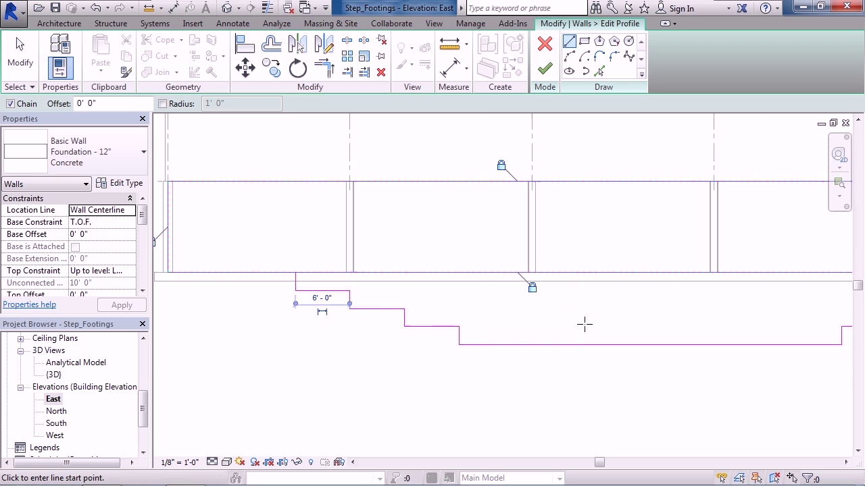
{"action": "scroll", "coordinate": [585, 325], "scroll_direction": "down", "scroll_amount": 4}
- Adjust the view around the right-hand step lines of the profile sketch
{"action": "middle_click_drag", "start_coordinate": [579, 325], "coordinate": [540, 359]}
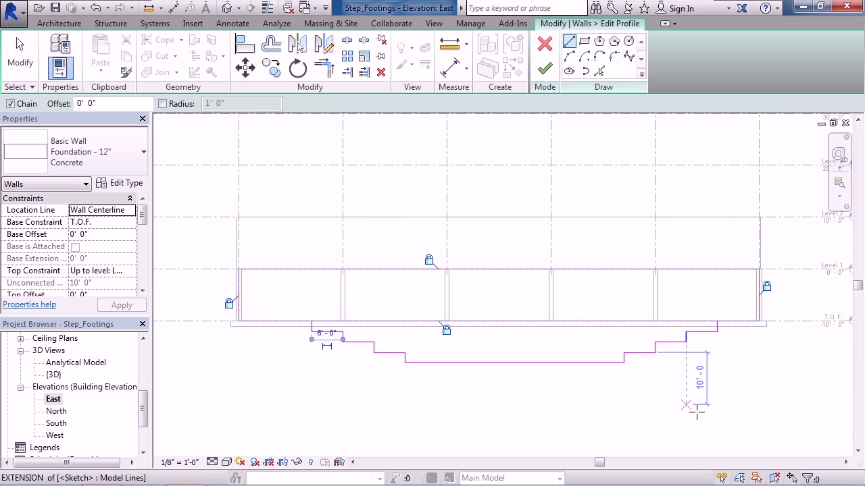
{"action": "scroll", "coordinate": [728, 367], "scroll_direction": "up", "scroll_amount": 2}
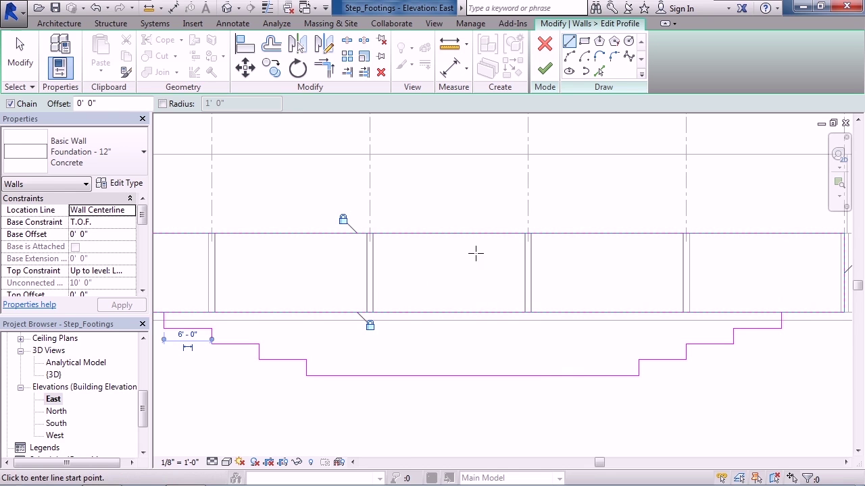
- Split the original bottom sketch line, leaving an 11'-0" piece
{"action": "left_click", "coordinate": [348, 42]}
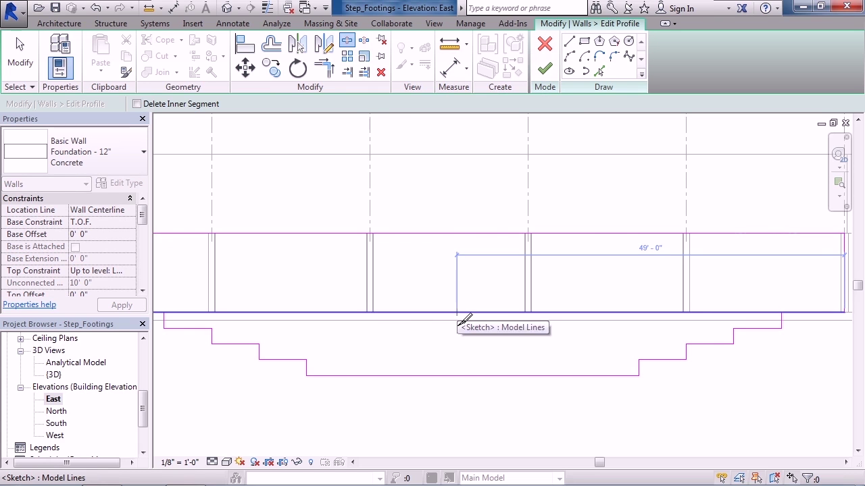
{"action": "left_click", "coordinate": [457, 312]}
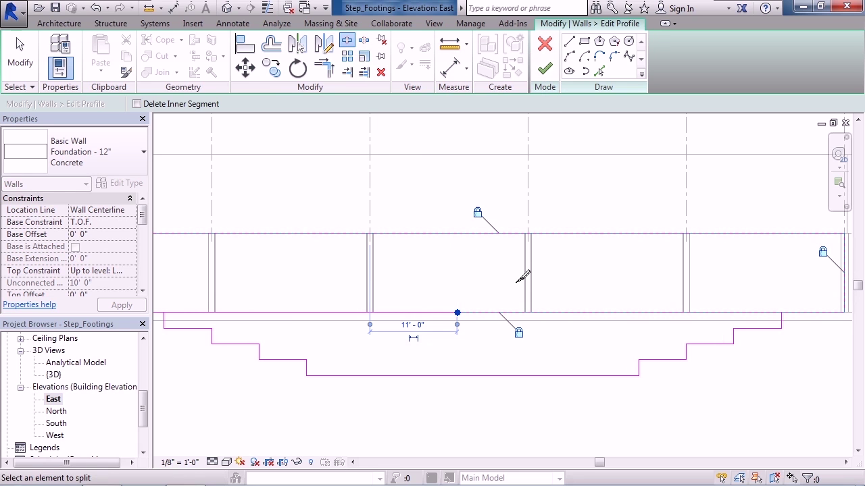
- Trim the old bottom line to corners with the top-step risers on the right and left
{"action": "left_click", "coordinate": [327, 73]}
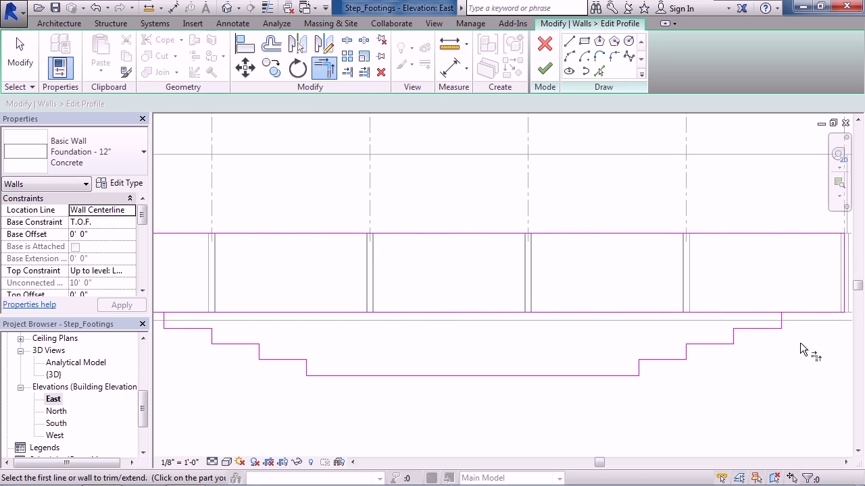
{"action": "middle_click_drag", "start_coordinate": [806, 352], "coordinate": [604, 380]}
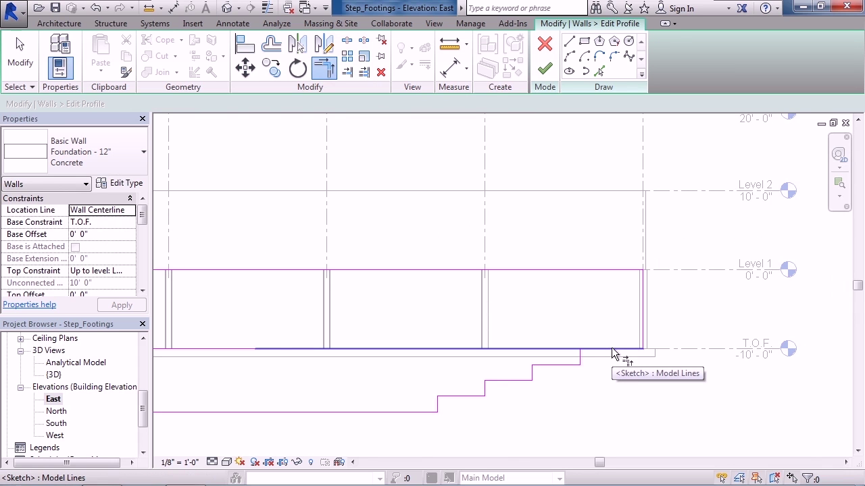
{"action": "left_click", "coordinate": [611, 348]}
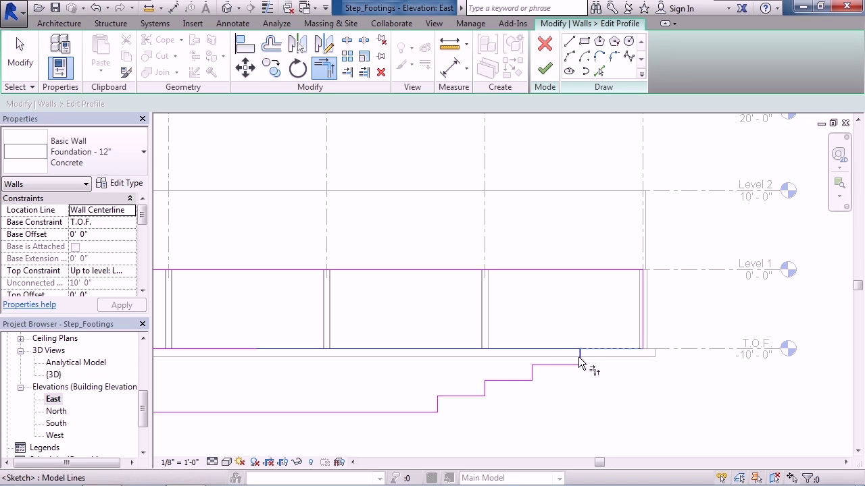
{"action": "left_click", "coordinate": [582, 362]}
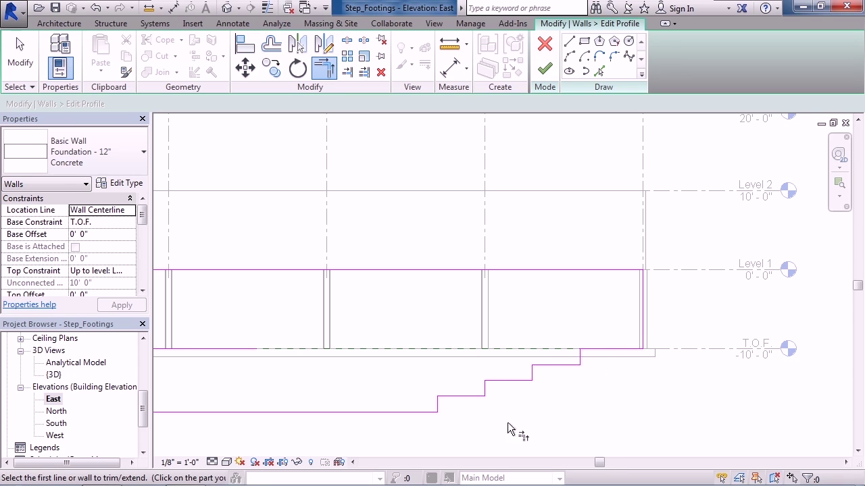
{"action": "middle_click_drag", "start_coordinate": [341, 381], "coordinate": [687, 384]}
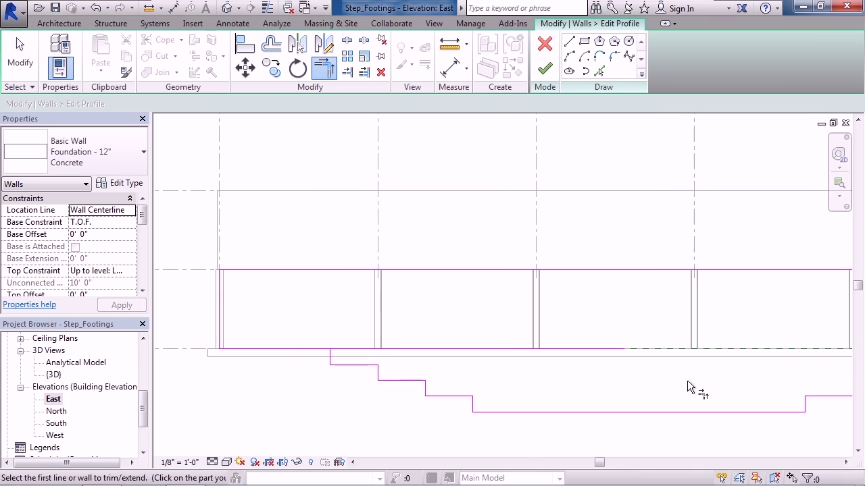
{"action": "left_click", "coordinate": [290, 351]}
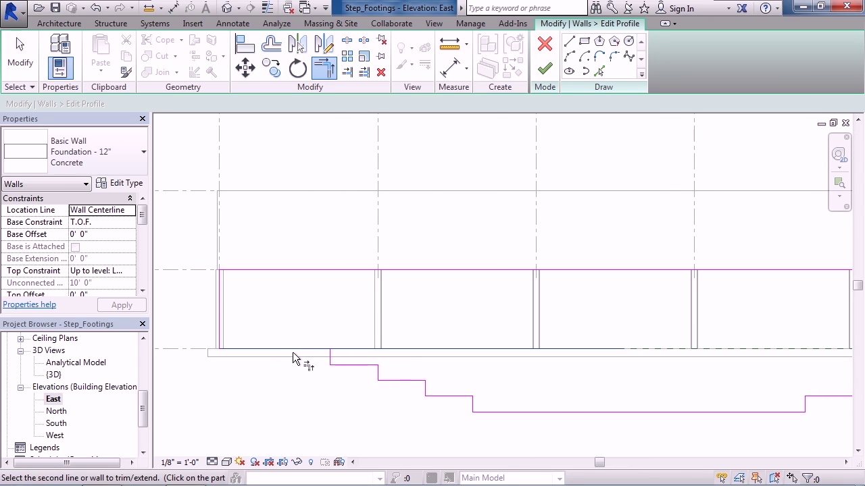
{"action": "left_click", "coordinate": [331, 360]}
{"action": "scroll", "coordinate": [645, 379], "scroll_direction": "down", "scroll_amount": 3}
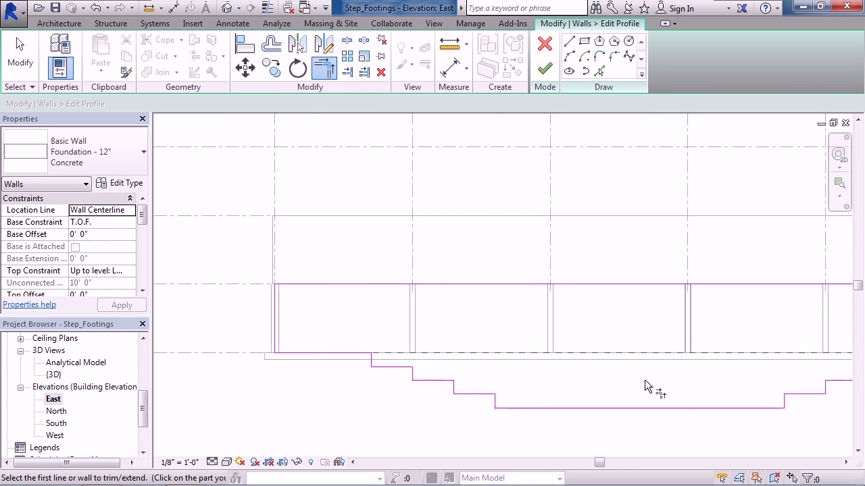
{"action": "middle_click_drag", "start_coordinate": [664, 391], "coordinate": [568, 379]}
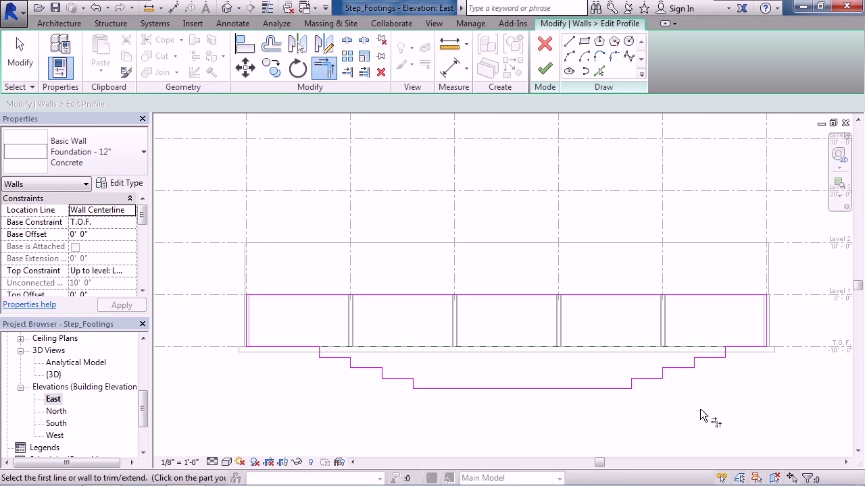
- Finish the profile edit and deselect the wall to show its stepped bottom
{"action": "left_click", "coordinate": [546, 67]}
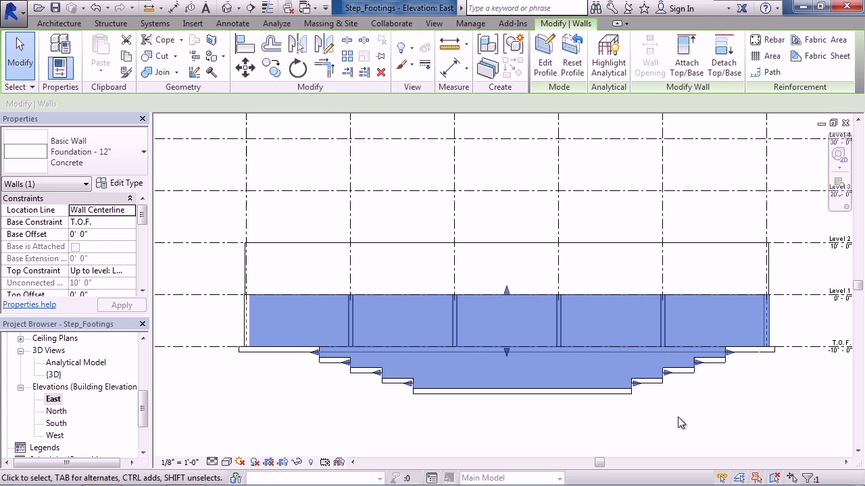
{"action": "left_click", "coordinate": [689, 410]}
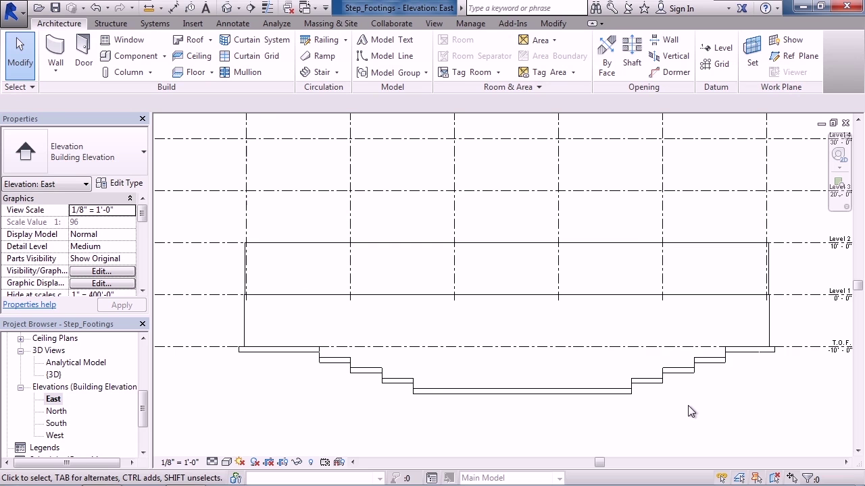
- Return to the default 3D view to see the stepped footing under the east wall
{"action": "left_click", "coordinate": [228, 8]}
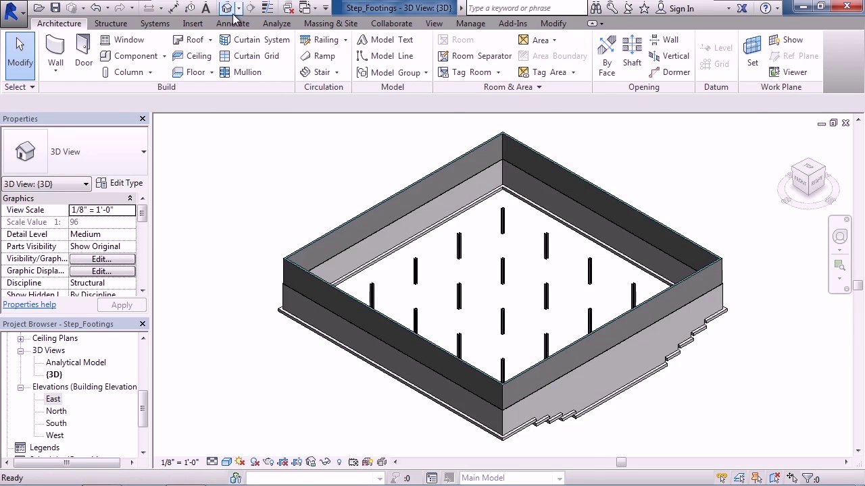